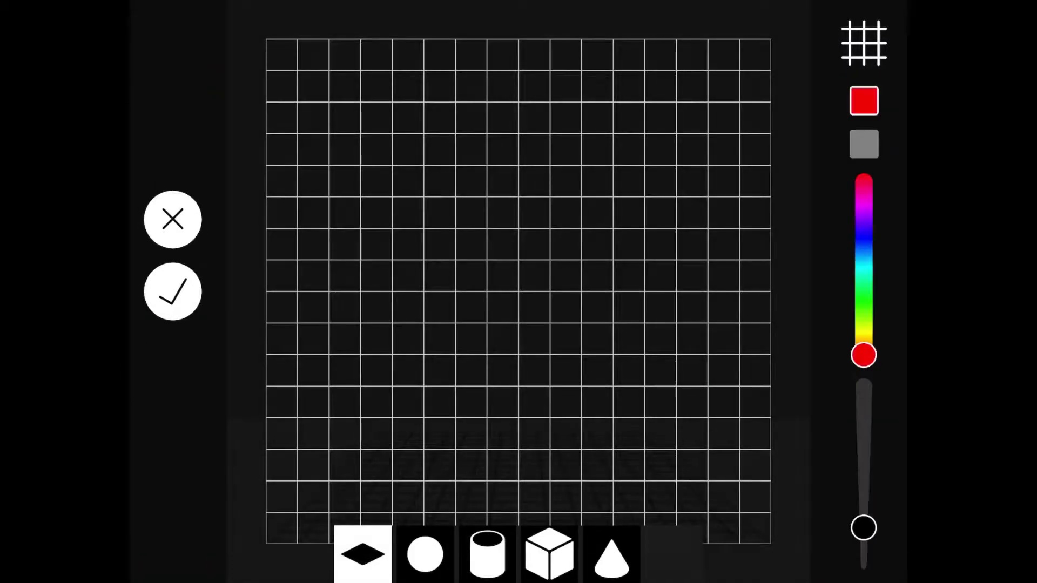
Paint a green dot, save it to the library, and bring it into AR view
left_click_drag(864, 354, 864, 304)
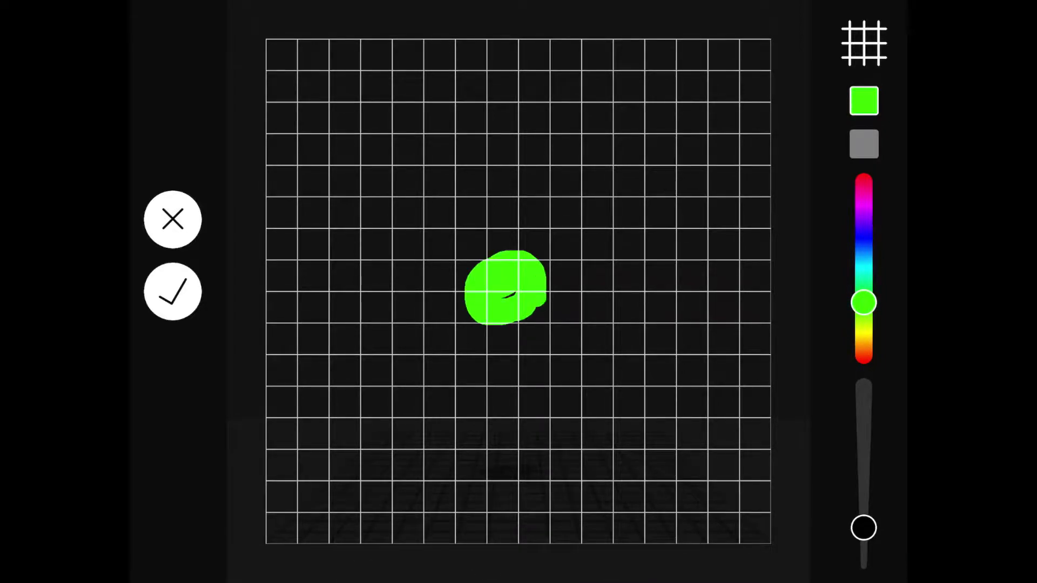
left_click(173, 292)
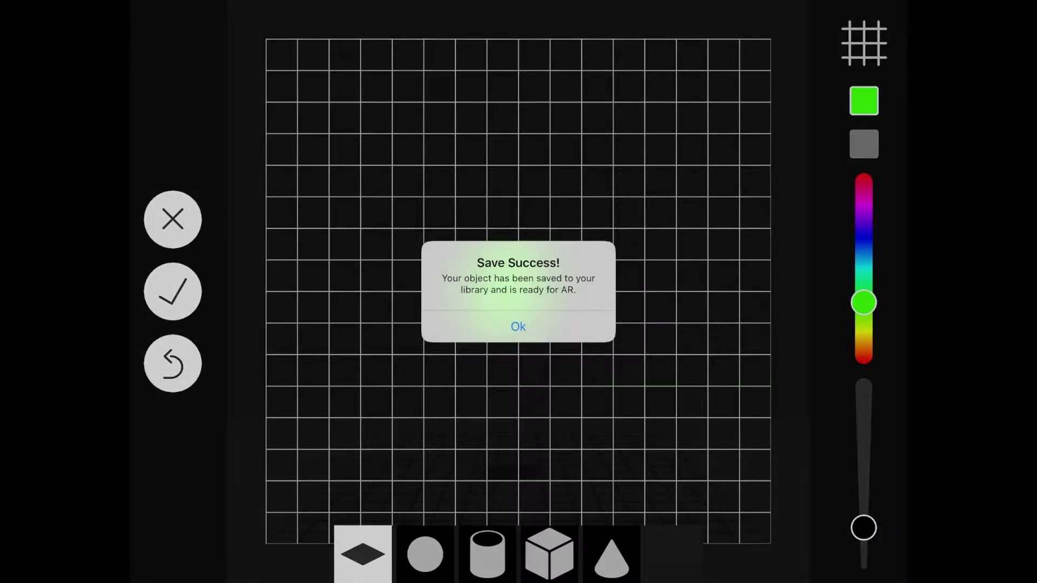
left_click(517, 327)
left_click(173, 219)
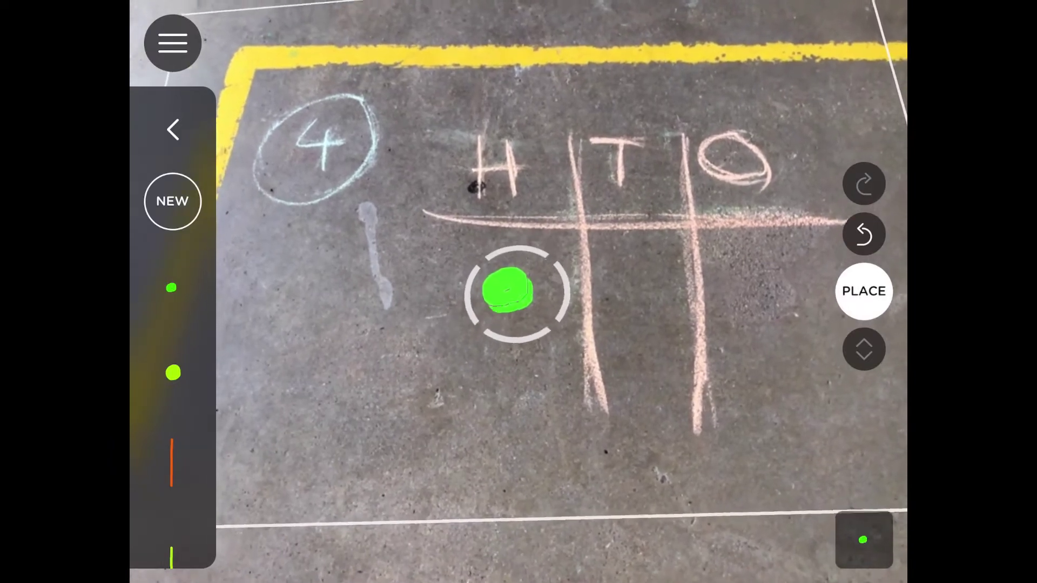
Place six green dots showing 132: one under H, three under T, two under O
left_click(864, 291)
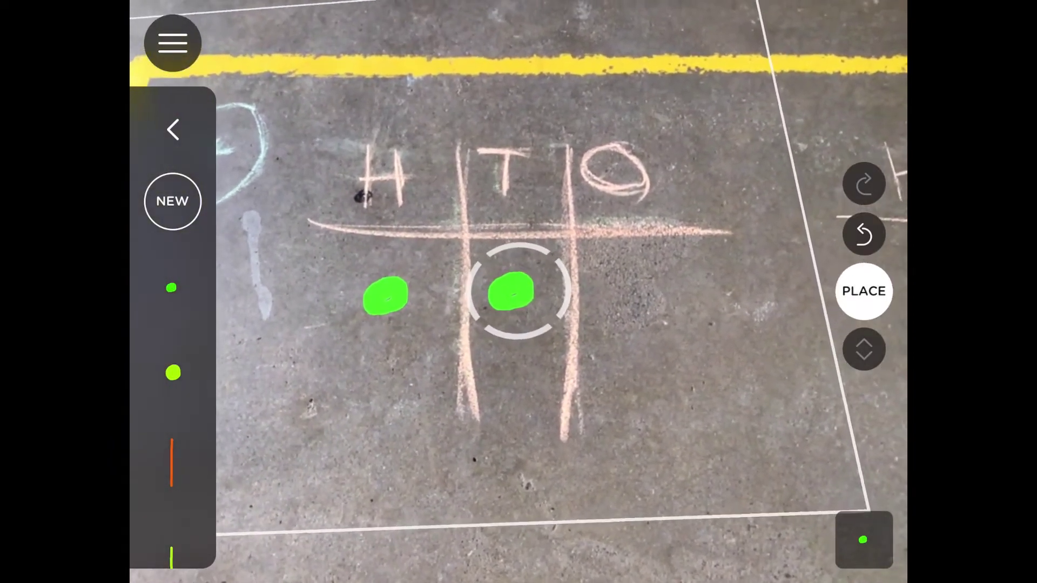
left_click(863, 291)
left_click(863, 291)
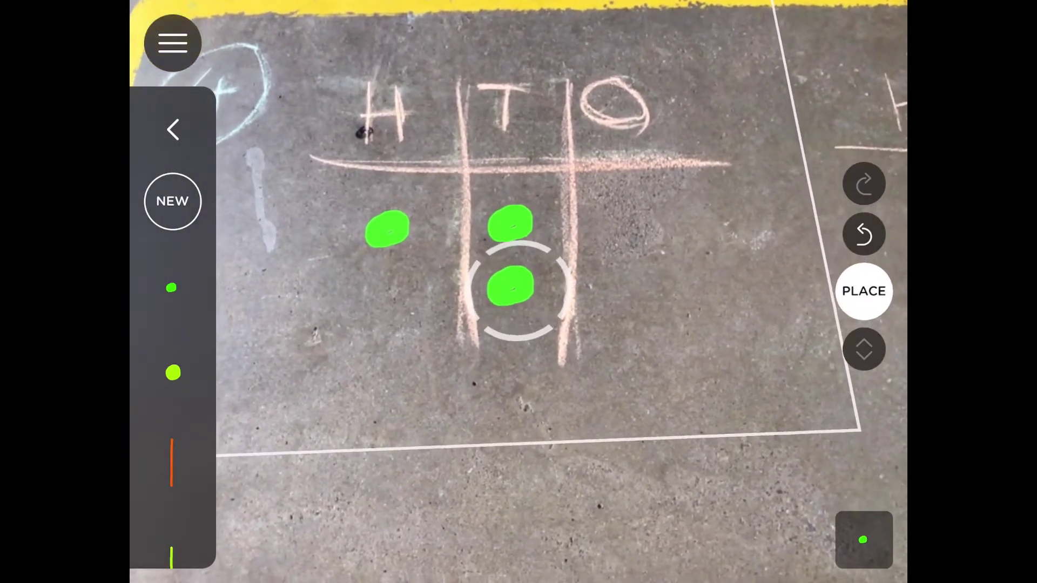
left_click(864, 291)
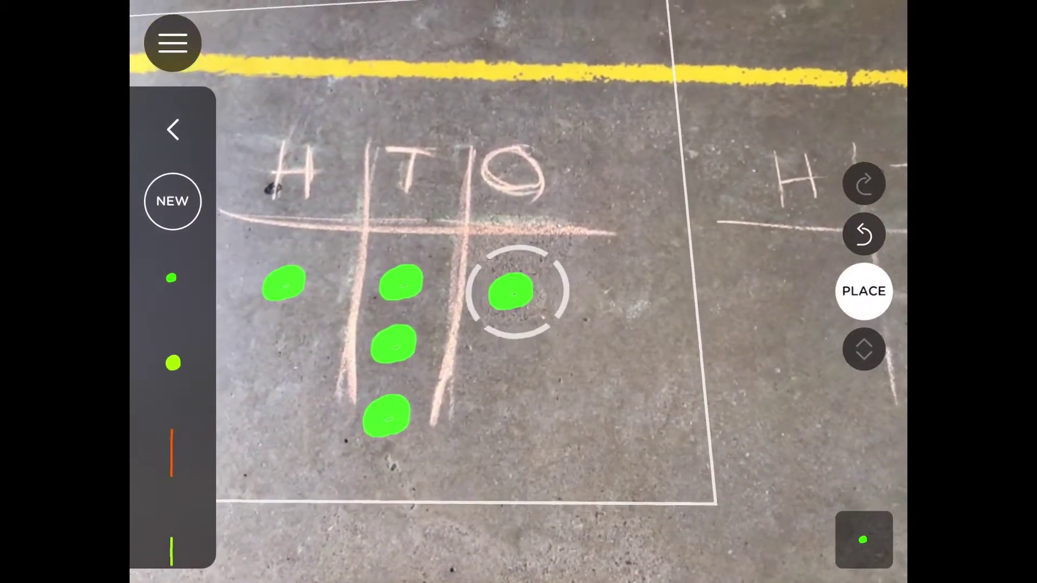
left_click(864, 291)
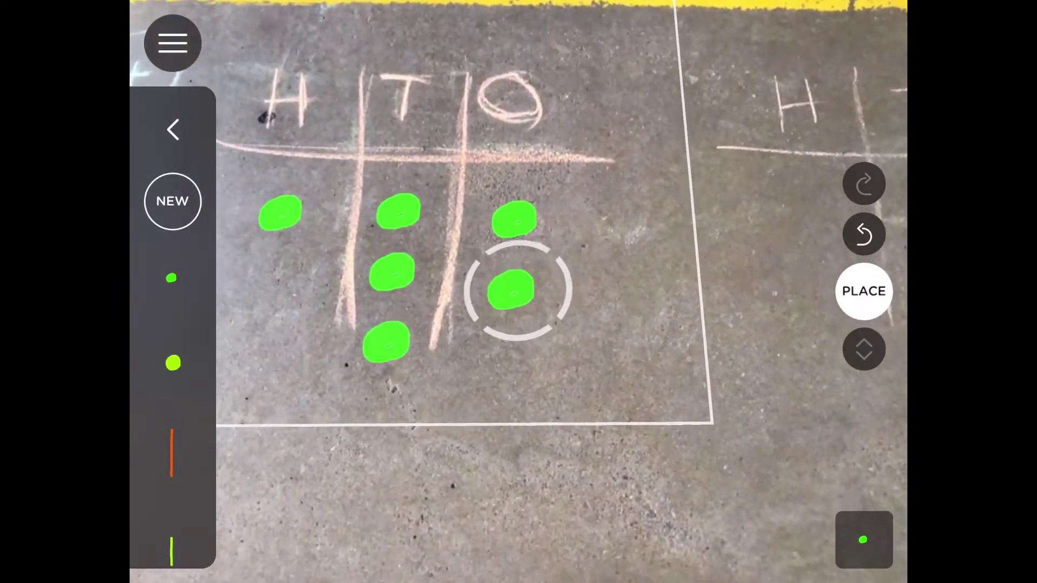
left_click(863, 291)
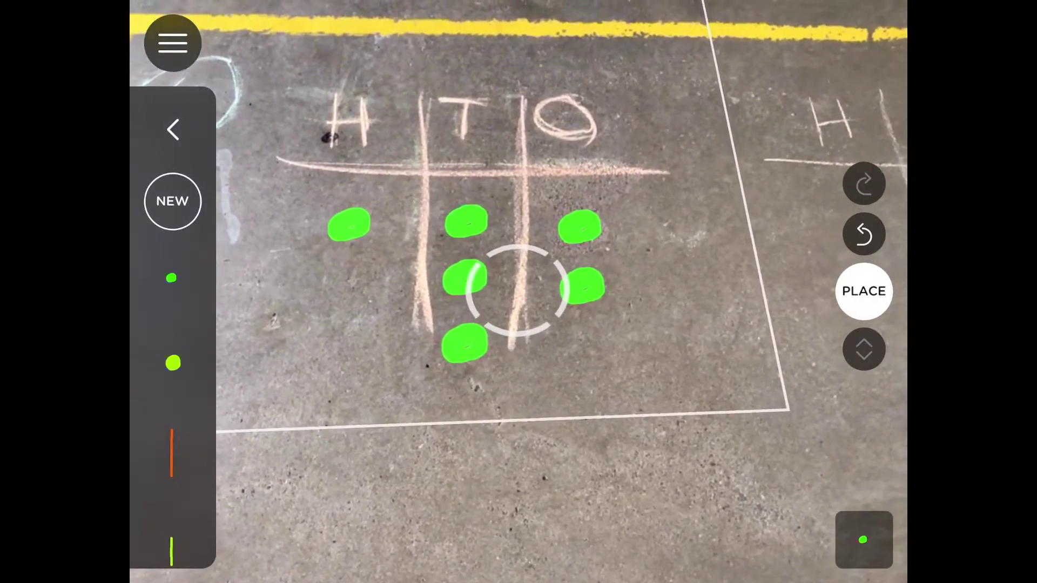
left_click(174, 129)
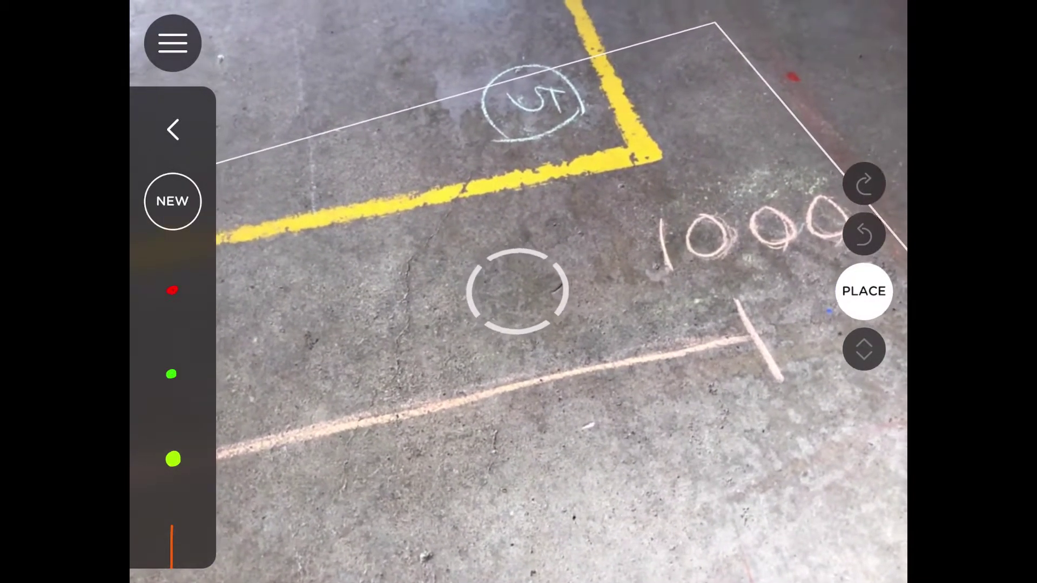
Paint a new lime-green dot object and save it to the library
left_click(173, 201)
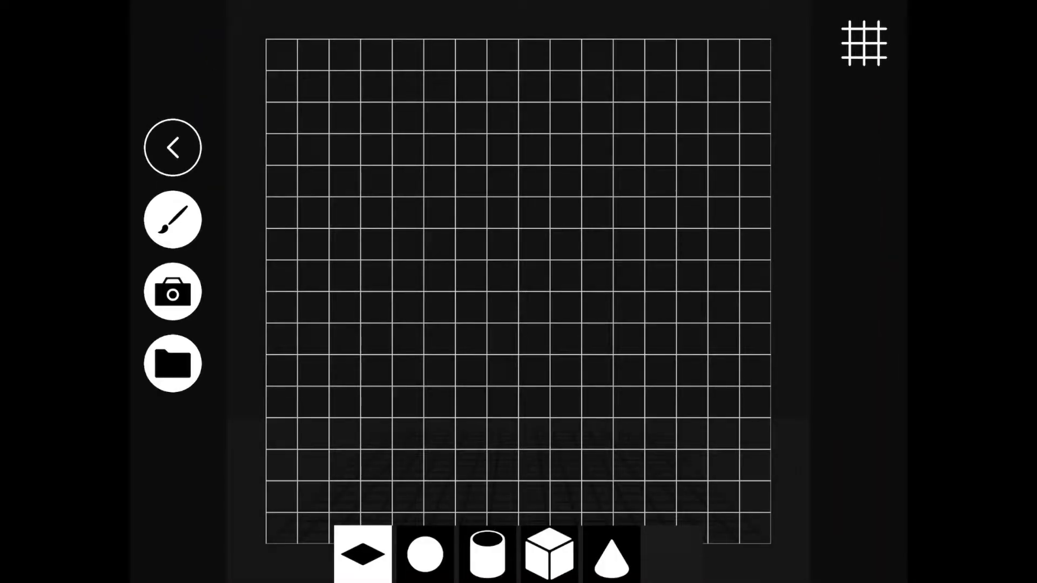
left_click(173, 219)
left_click_drag(864, 355, 864, 302)
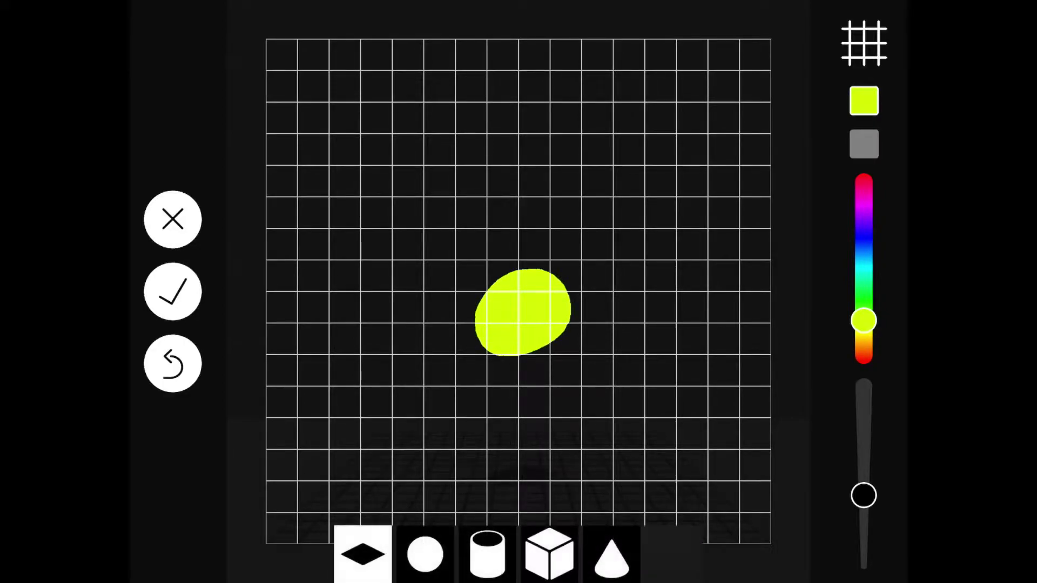
left_click(172, 291)
left_click(519, 331)
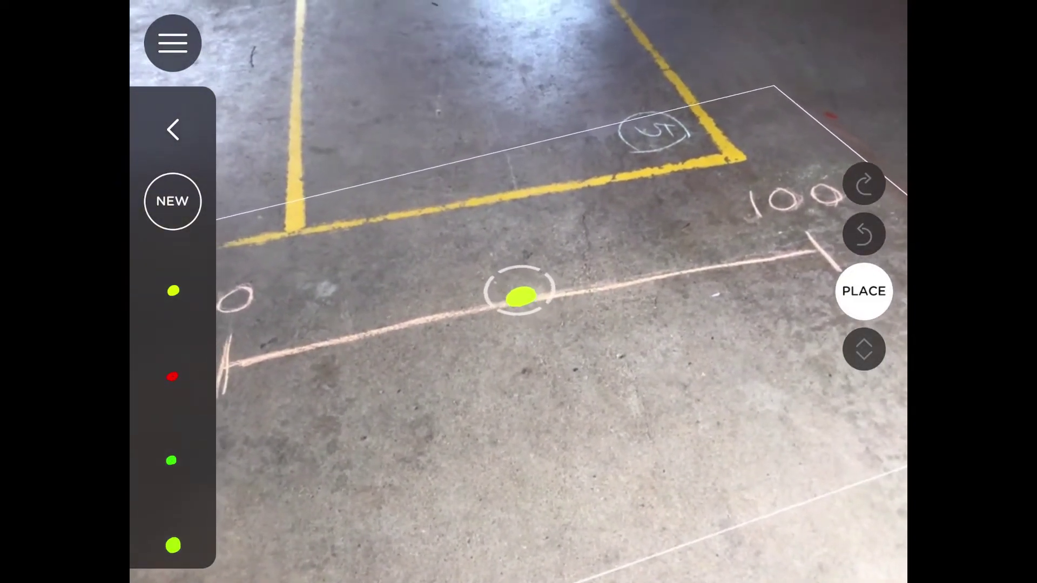
Place the lime dot midway along the 0–1000 number line and finish placing
left_click(864, 291)
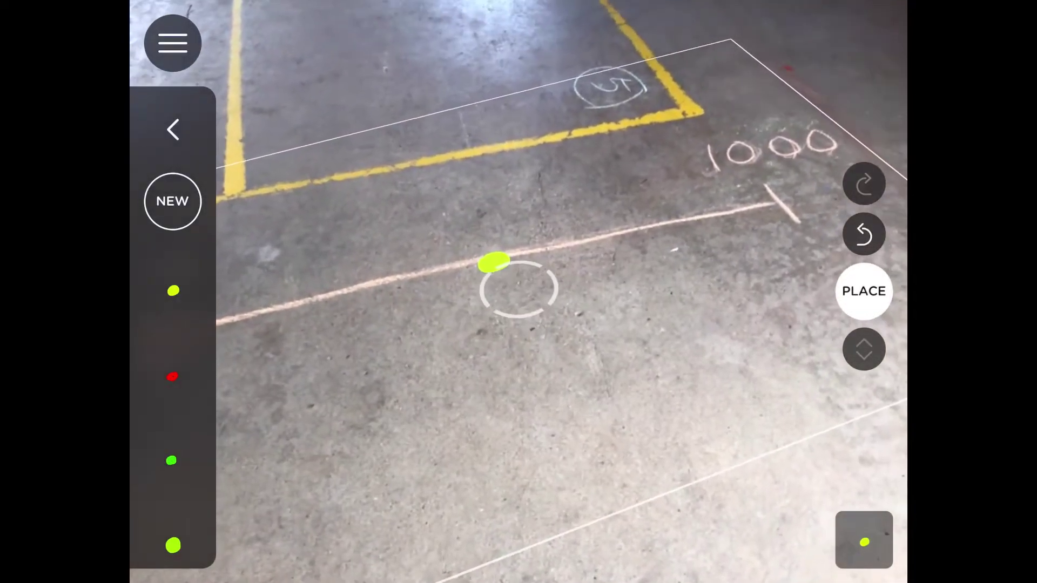
left_click(173, 129)
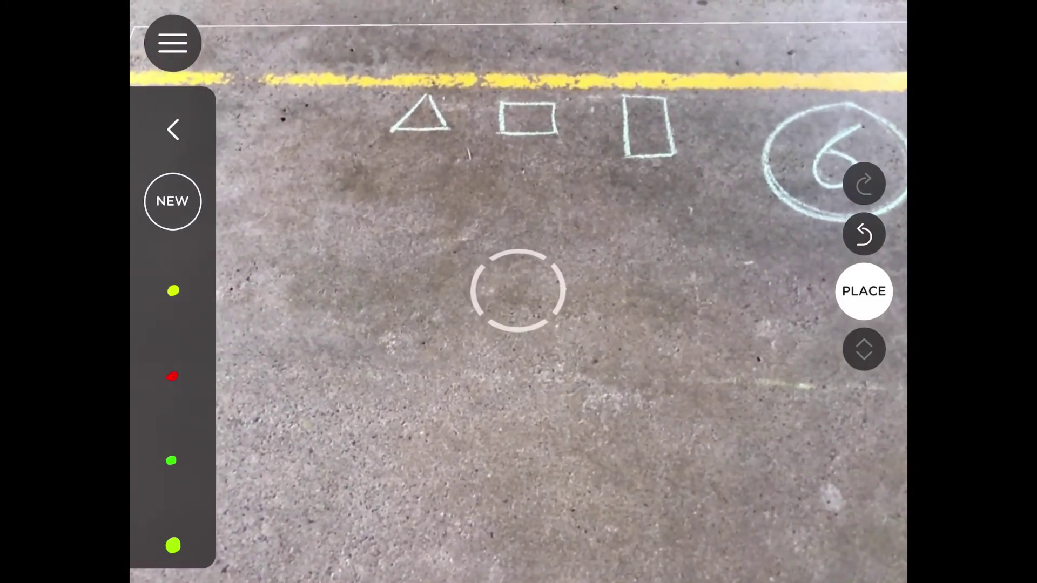
Draw a new vertical green line object on the grid and save it to the library
left_click(173, 201)
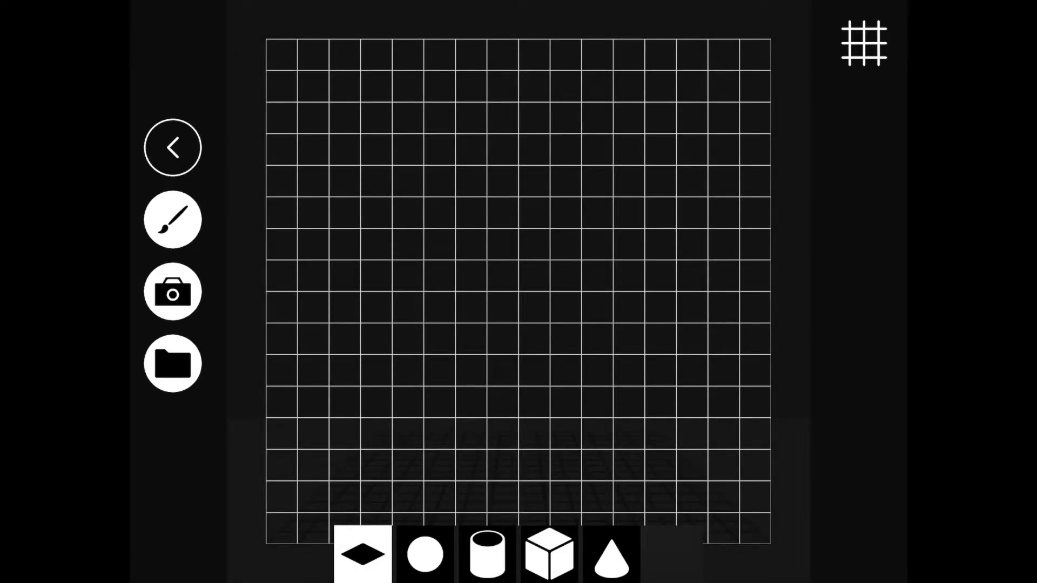
left_click(172, 219)
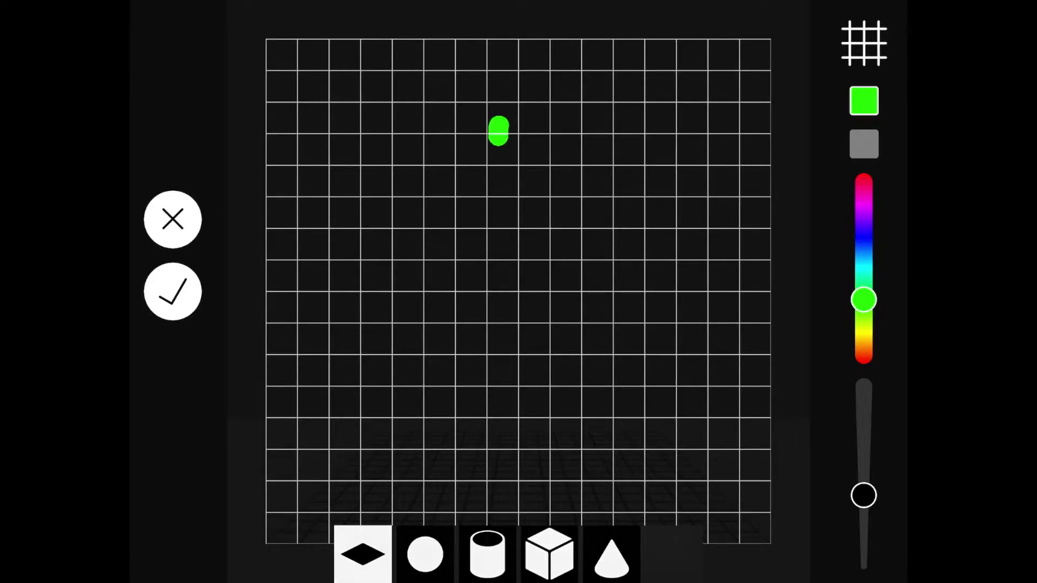
left_click_drag(495, 463, 496, 481)
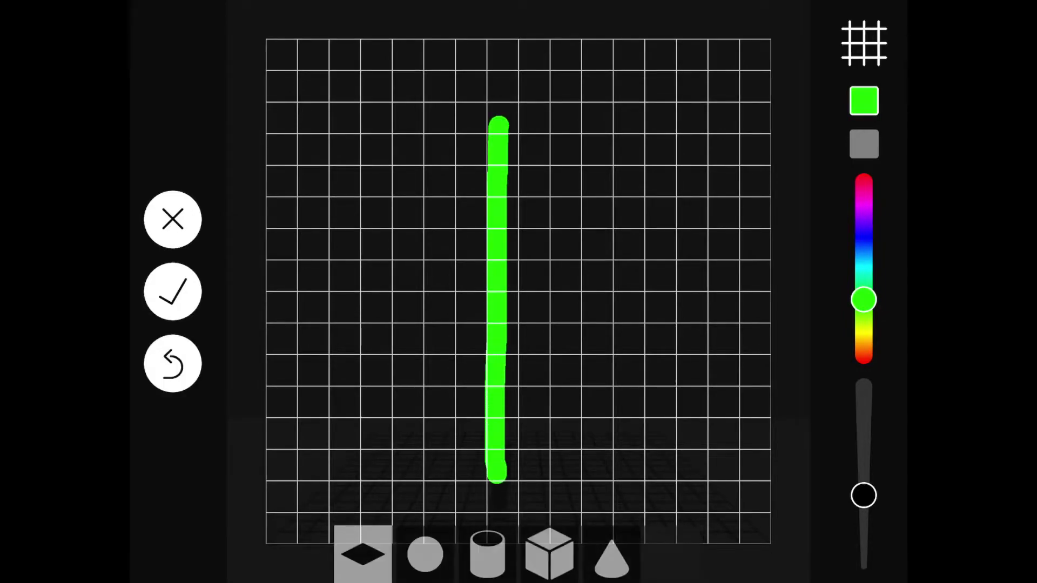
left_click(173, 292)
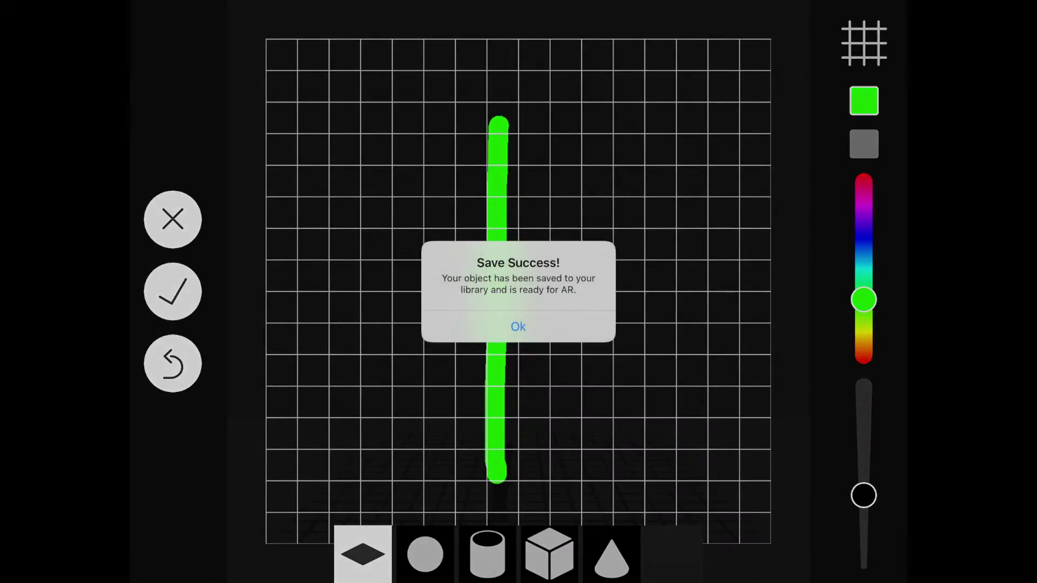
left_click(518, 326)
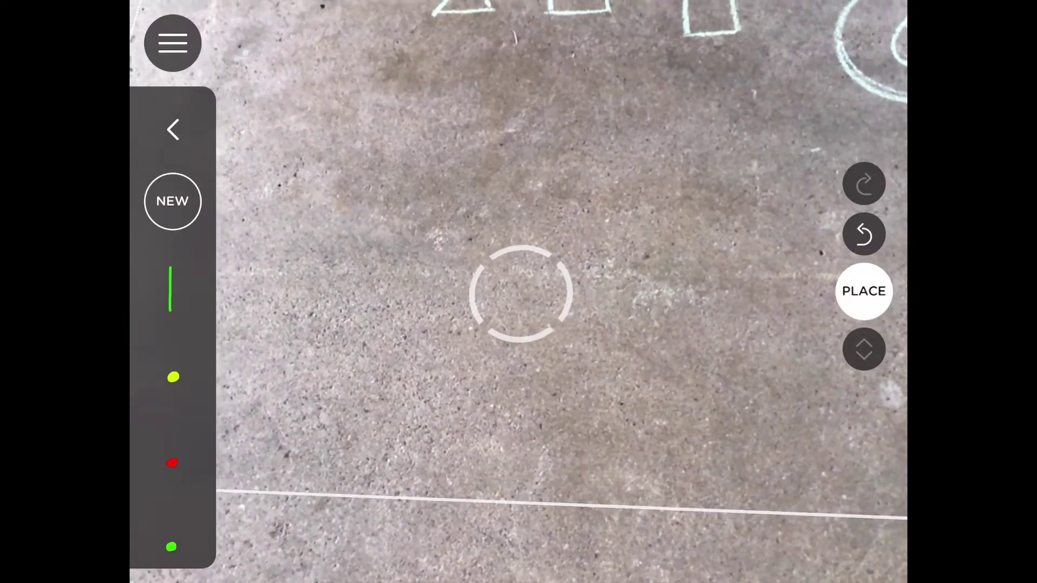
Anchor the green line object on the concrete as the triangle, then finish placing
left_click(170, 289)
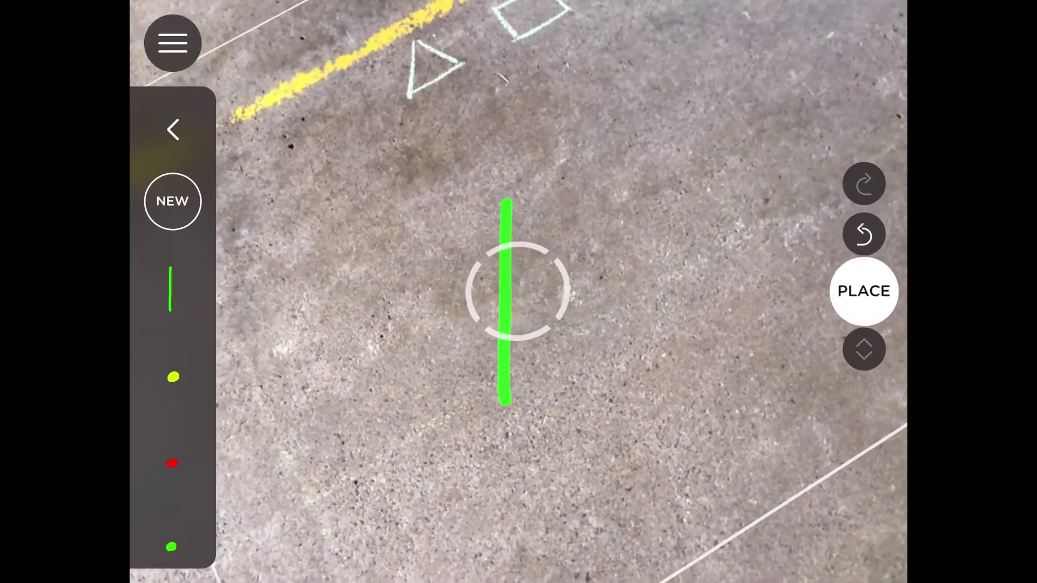
left_click(863, 291)
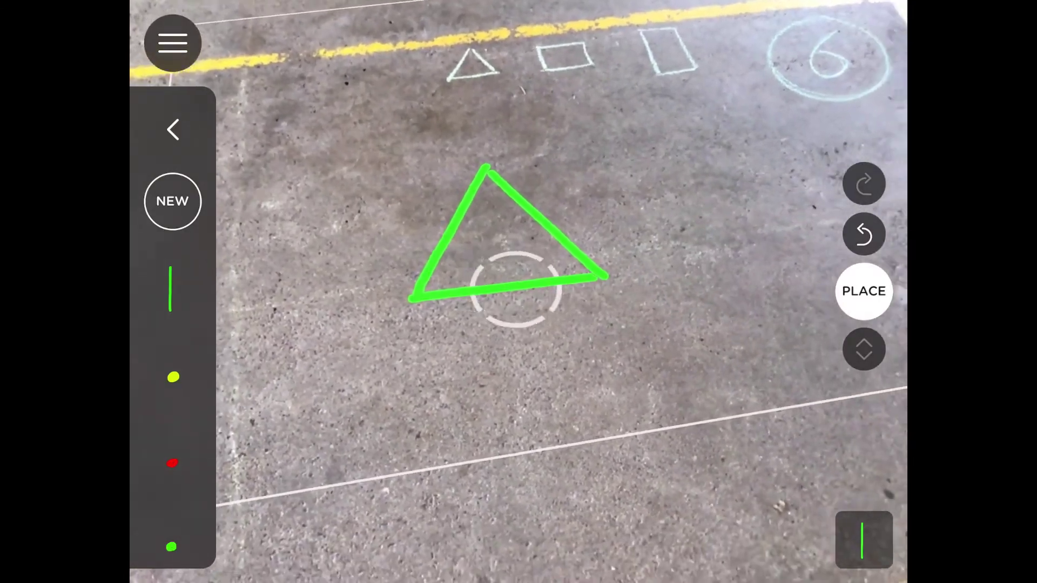
left_click(173, 131)
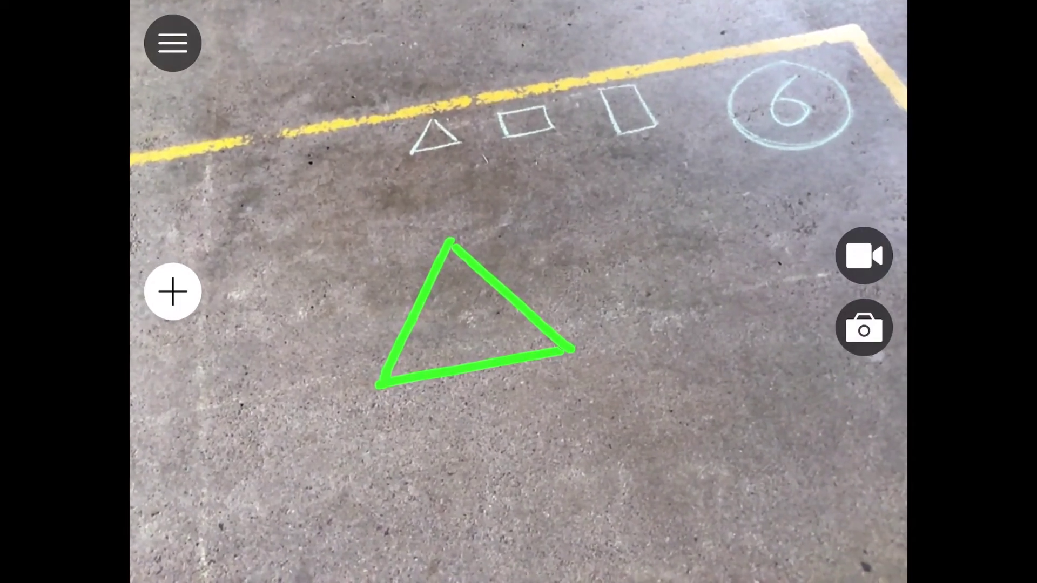
Capture a photo of the green triangle on the concrete
left_click(864, 328)
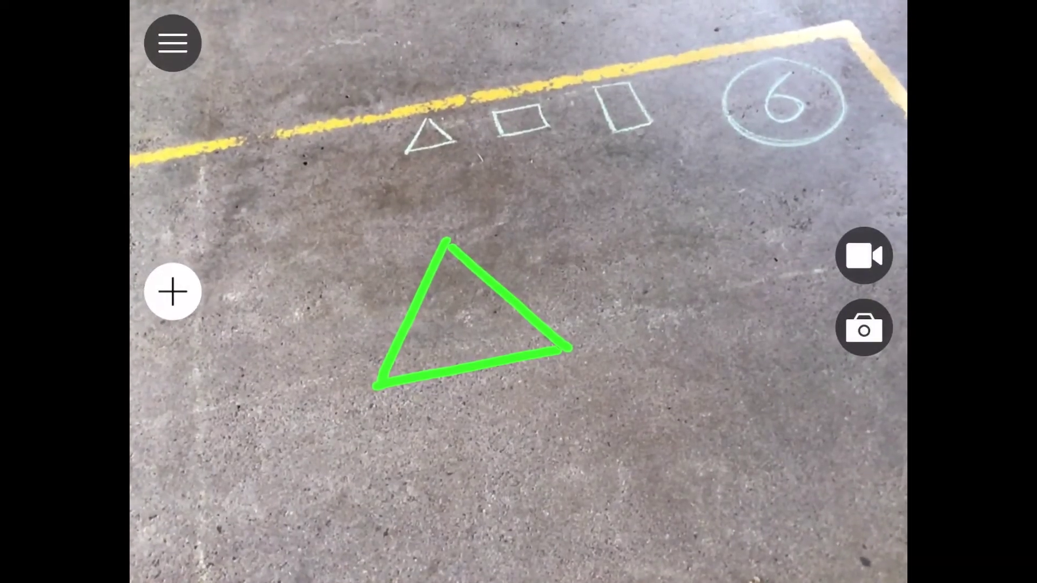